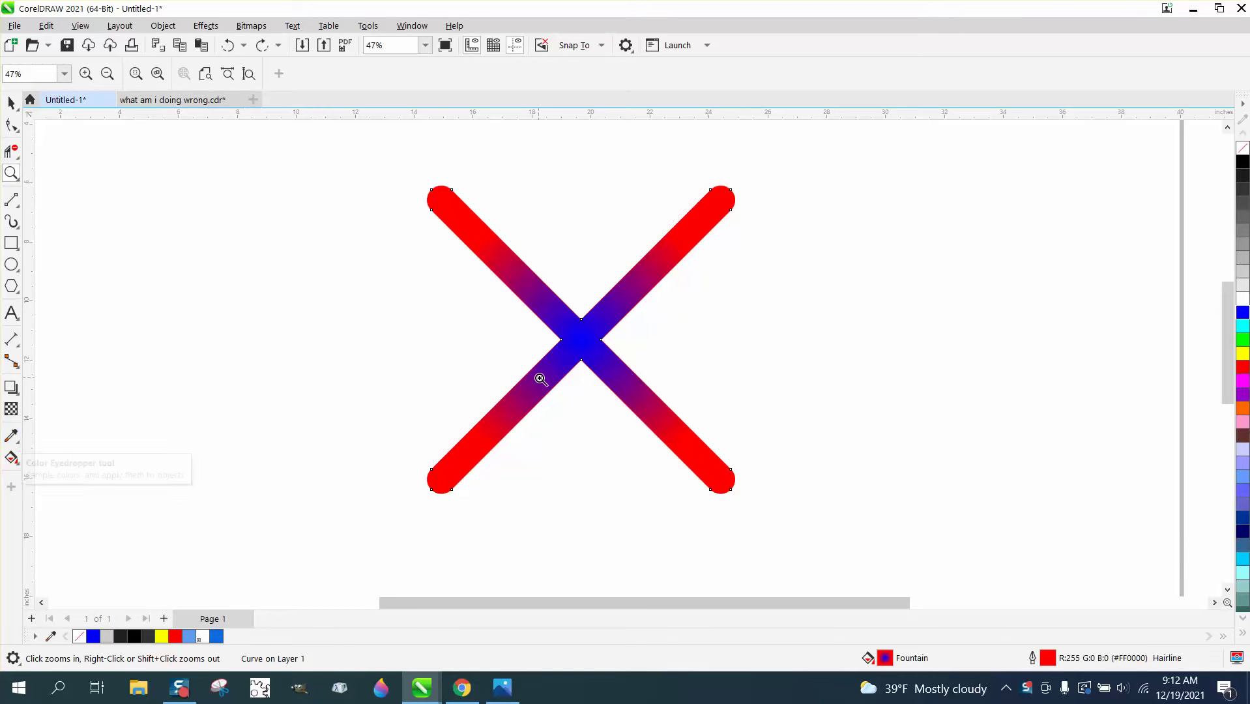
# Step: Choose Interactive Fill (G) from the toolbox flyout to show the X's fountain-fill handles
pyautogui.click(18, 467)
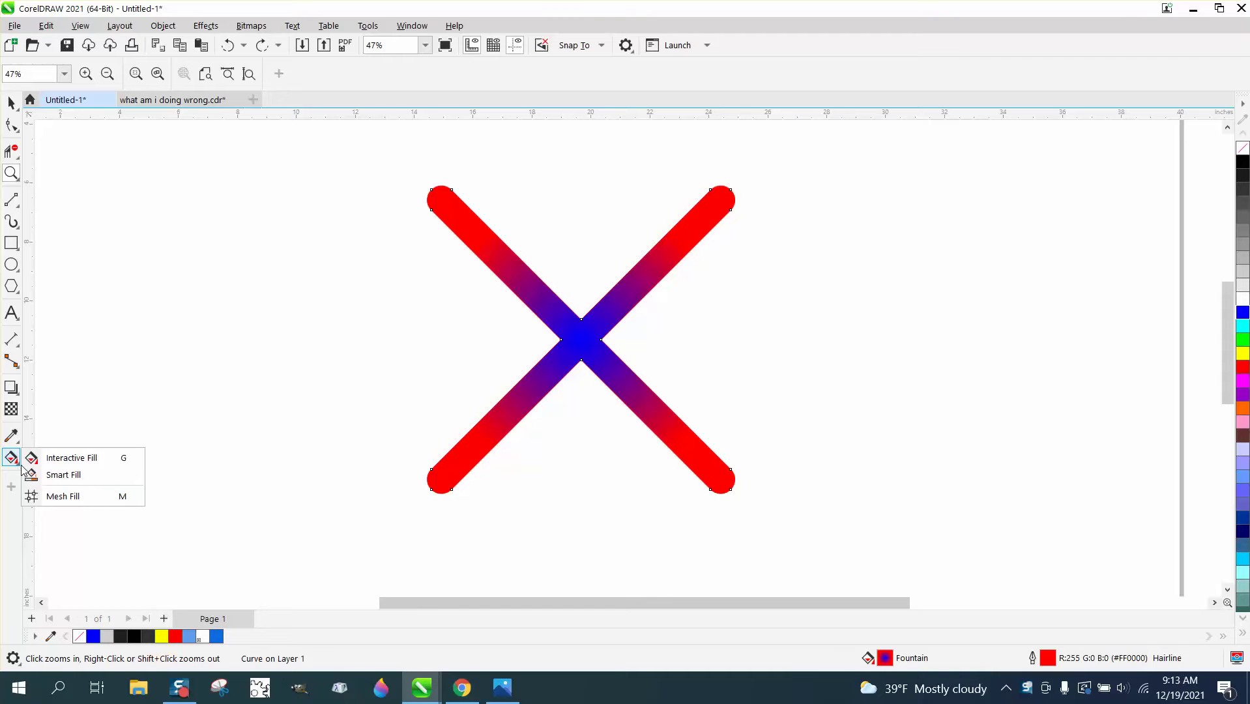
pyautogui.click(73, 459)
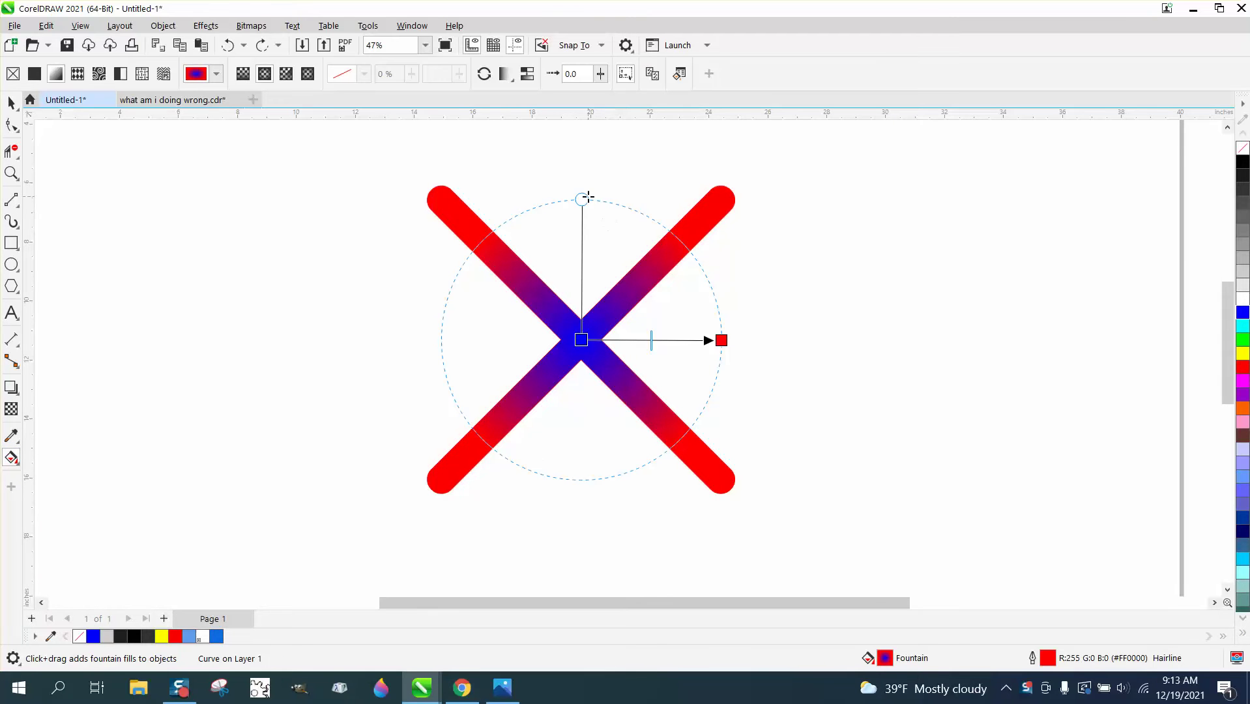
pyautogui.moveTo(582, 198)
pyautogui.mouseDown()
pyautogui.moveTo(584, 165)
pyautogui.moveTo(576, 199)
pyautogui.mouseUp()
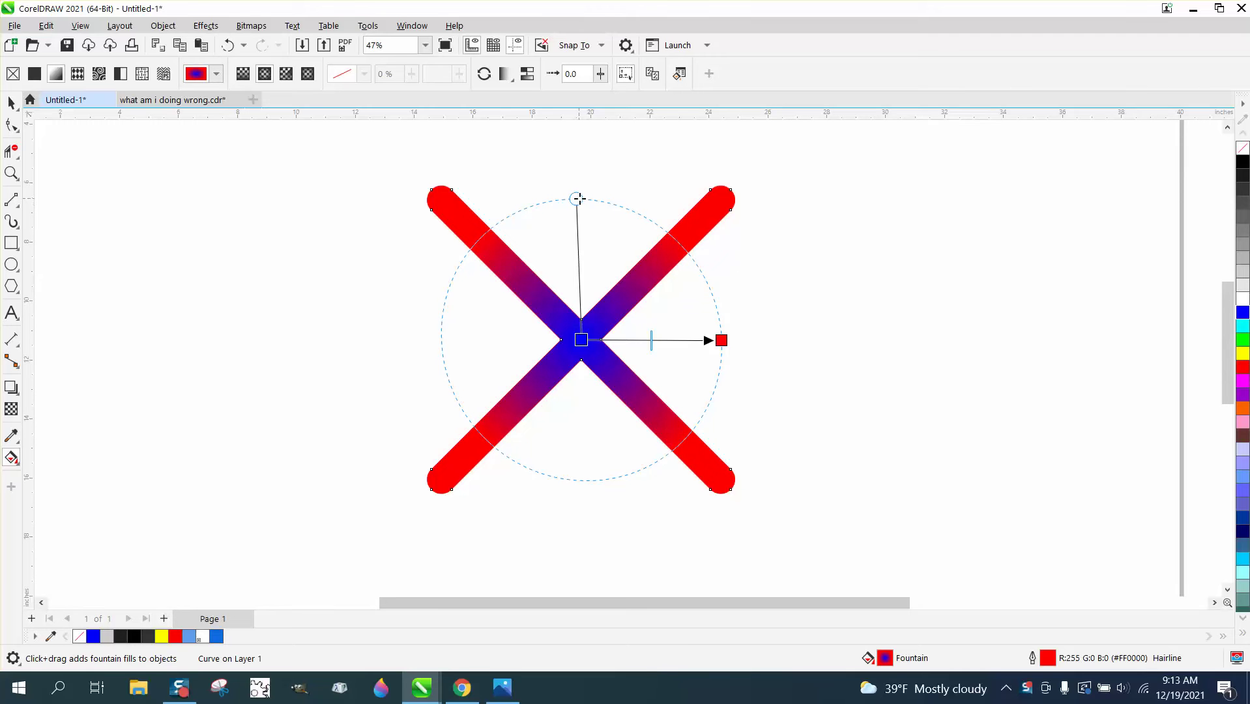
pyautogui.moveTo(578, 198); pyautogui.dragTo(581, 202)
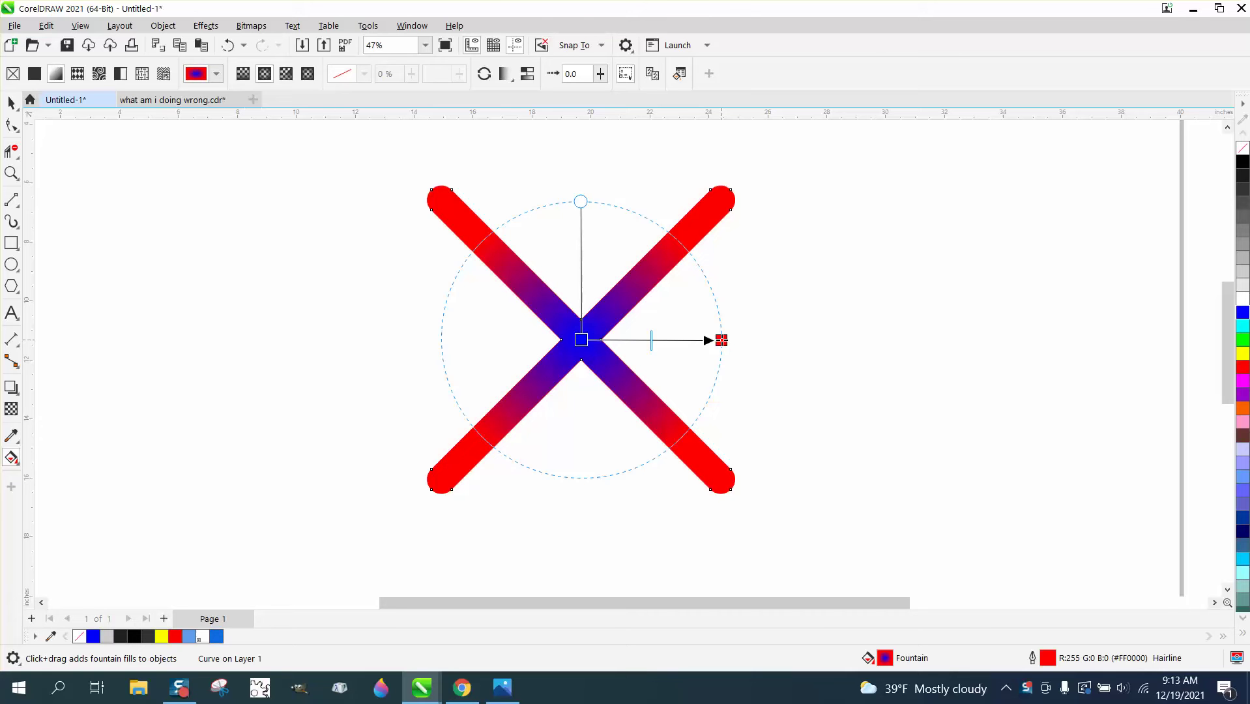
# Step: Drag the red end handle rightward to widen the X's radial red-to-blue fill
pyautogui.moveTo(721, 339); pyautogui.dragTo(779, 342)
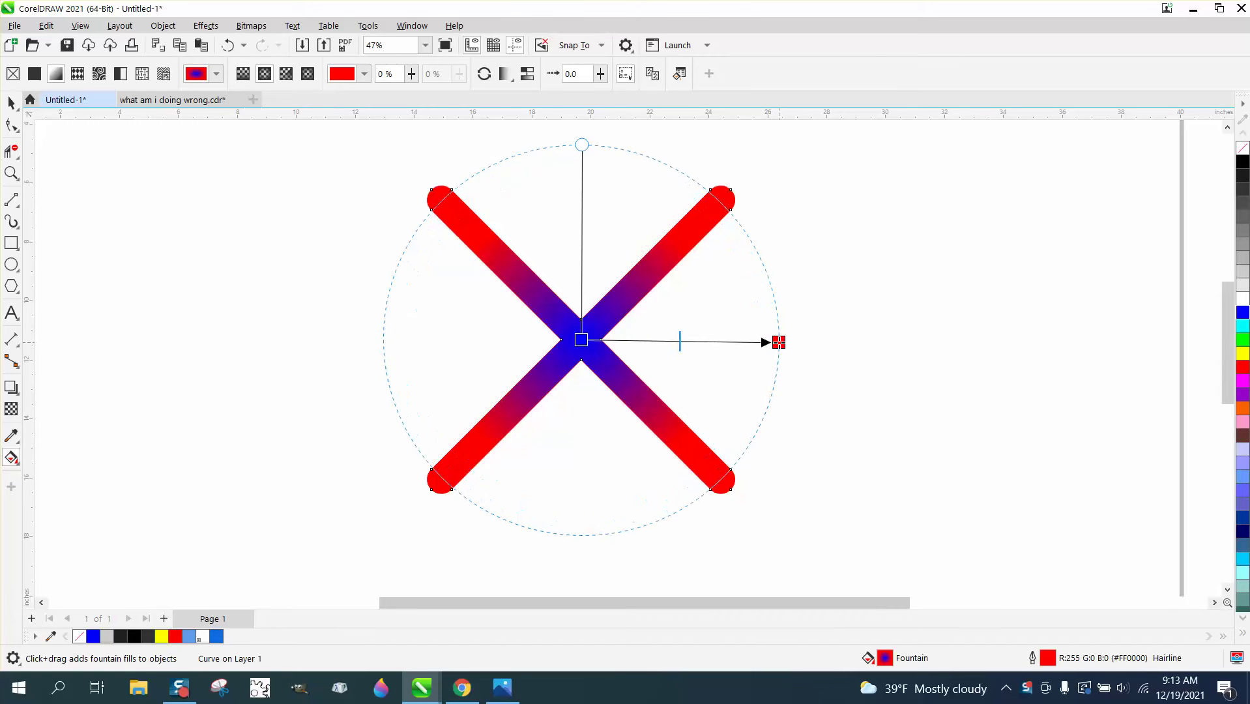
pyautogui.moveTo(778, 343)
pyautogui.mouseDown()
pyautogui.moveTo(840, 342)
pyautogui.moveTo(749, 342)
pyautogui.mouseUp()
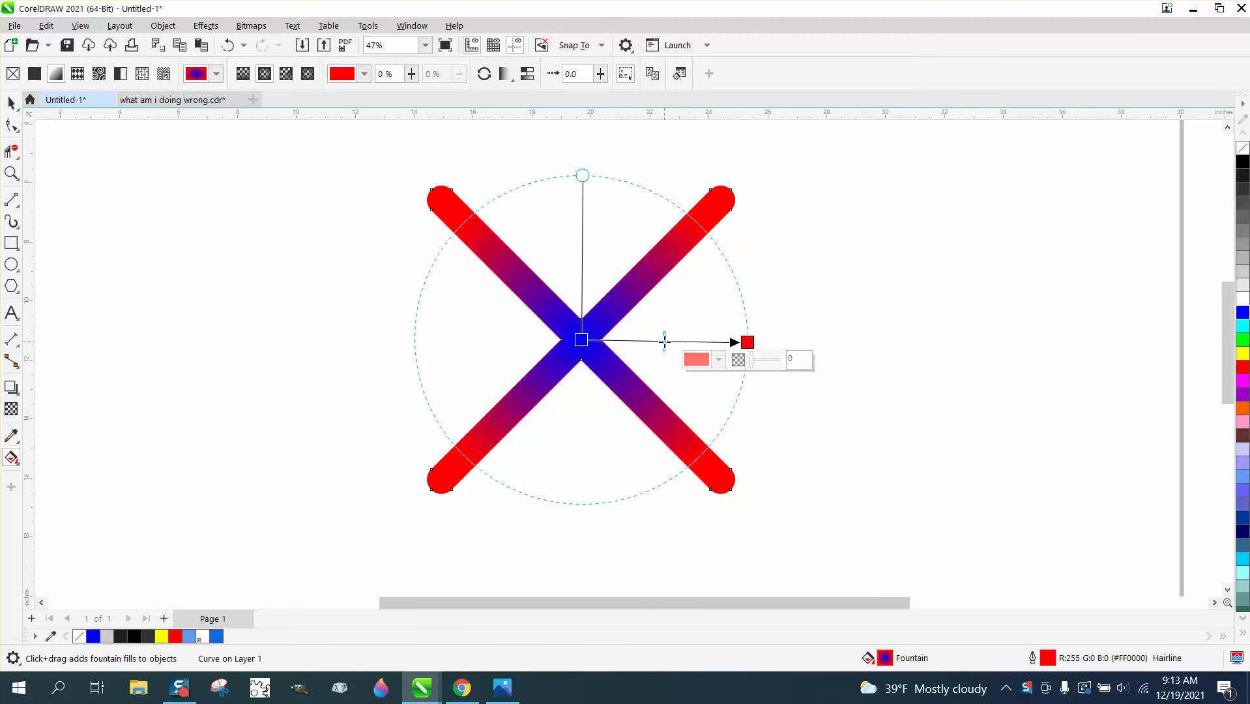
# Step: Shift the blend midpoint outward, rebalance the blend, and drag the red end handle further right
pyautogui.moveTo(665, 342); pyautogui.dragTo(712, 342)
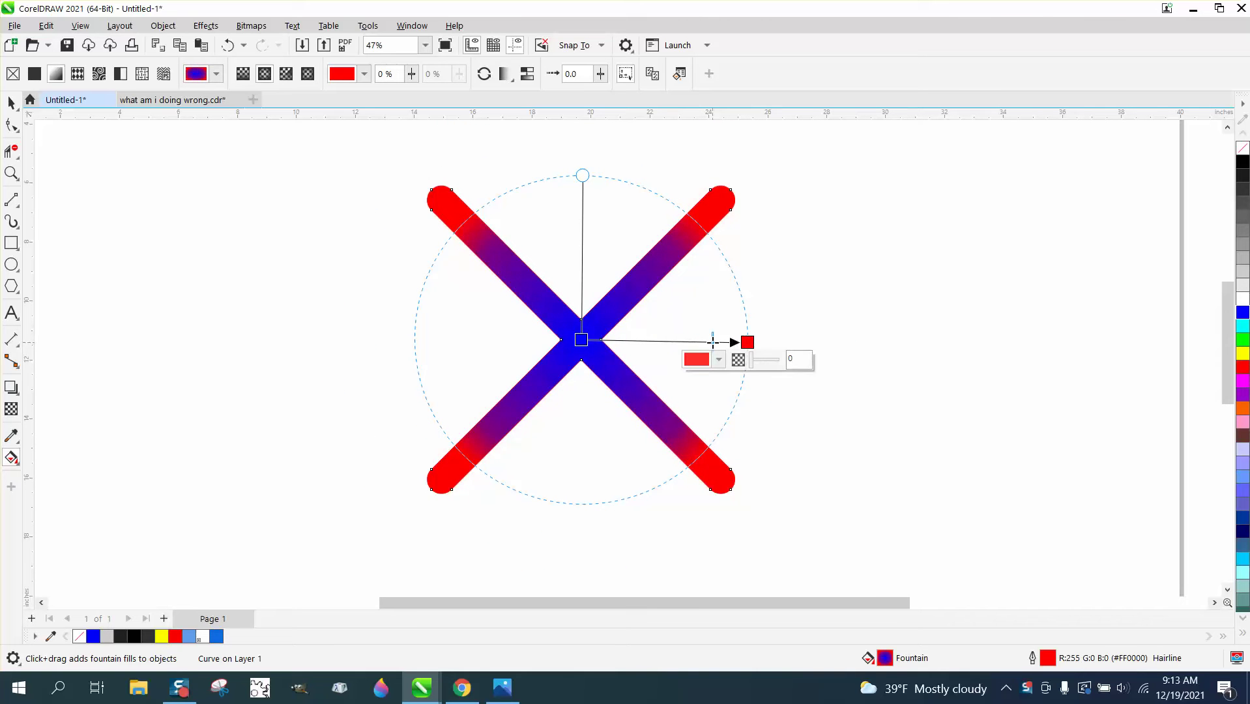
pyautogui.moveTo(712, 342); pyautogui.dragTo(706, 342)
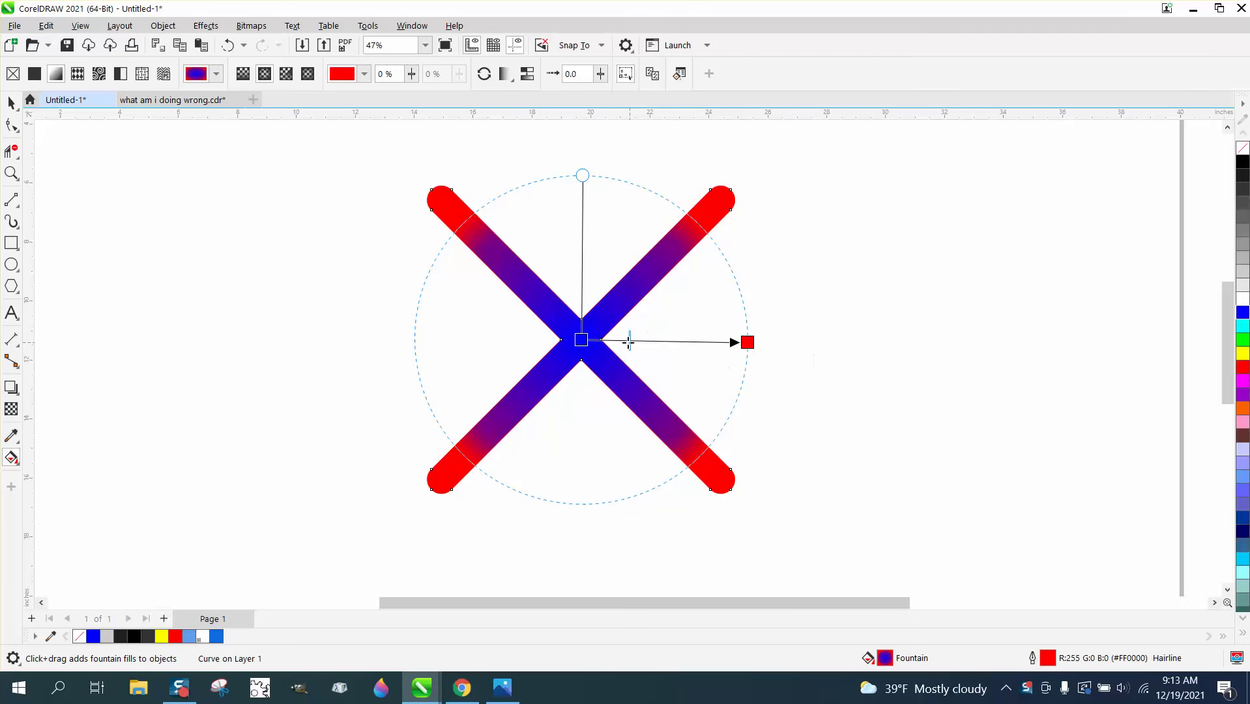
pyautogui.moveTo(628, 341); pyautogui.dragTo(671, 342)
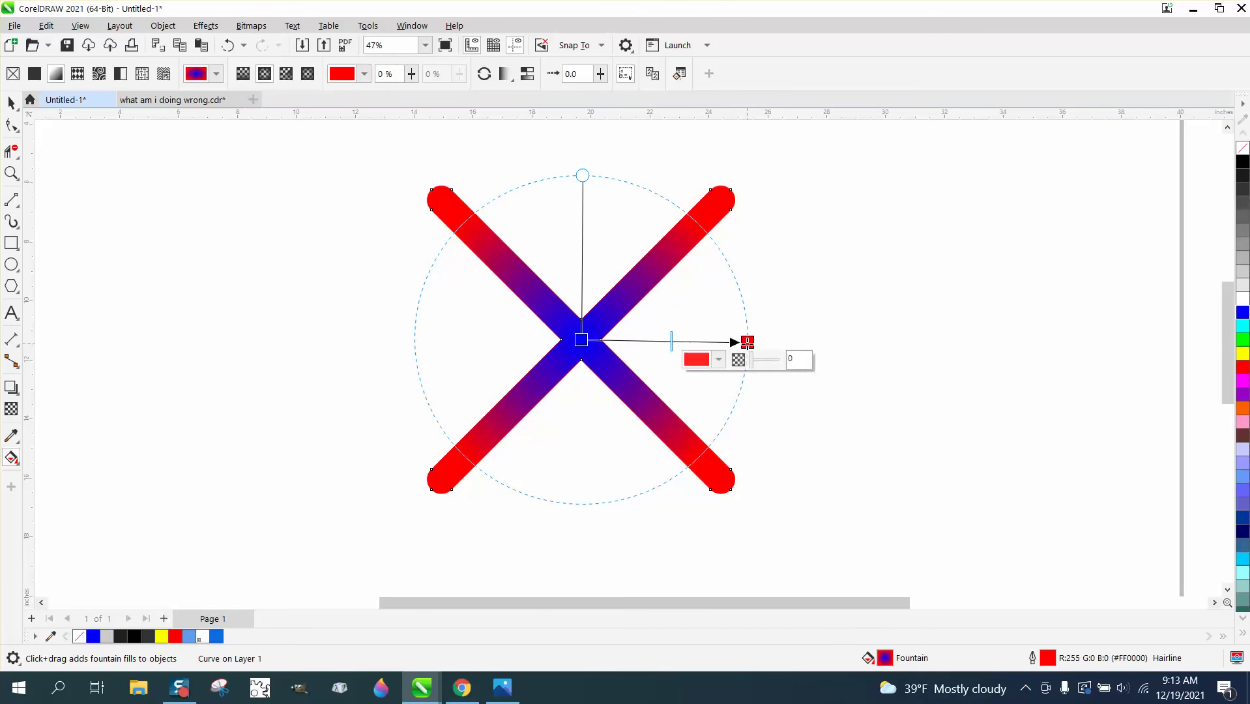
pyautogui.moveTo(747, 342); pyautogui.dragTo(805, 345)
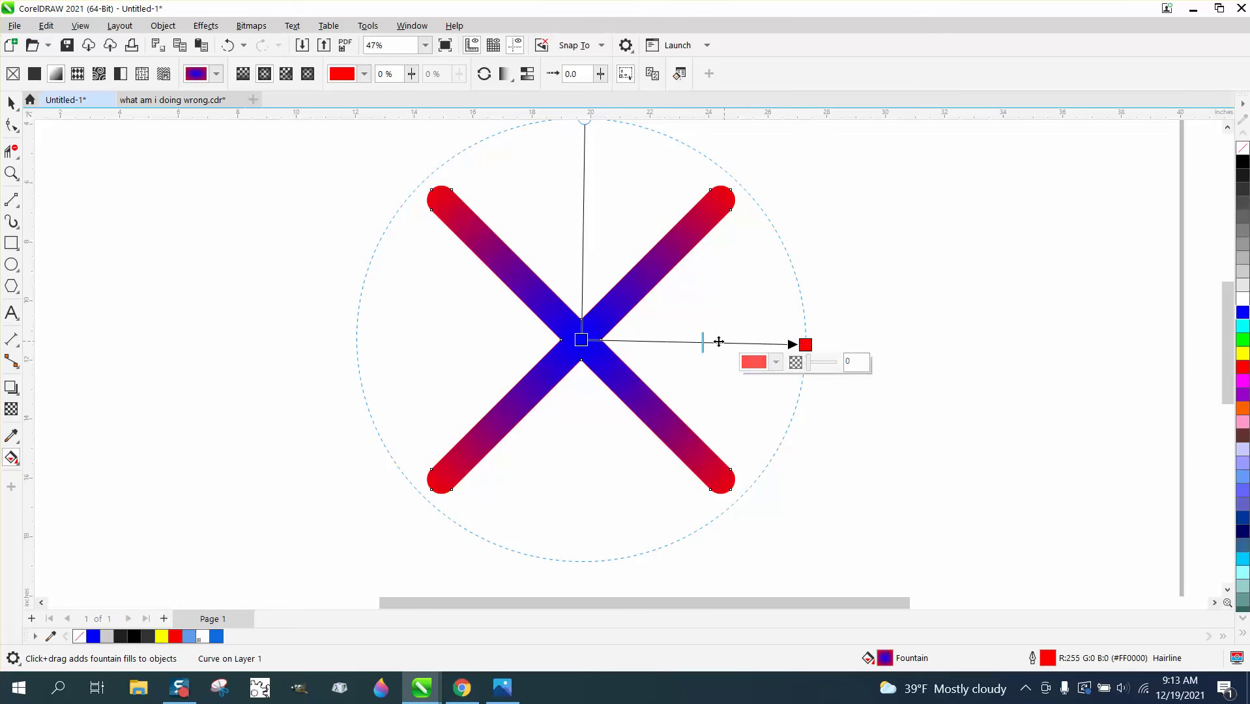
# Step: Move the midpoint slider, then resize and level the fill circle for deep red-purple tips
pyautogui.moveTo(703, 341)
pyautogui.mouseDown()
pyautogui.moveTo(755, 344)
pyautogui.moveTo(645, 343)
pyautogui.moveTo(682, 344)
pyautogui.mouseUp()
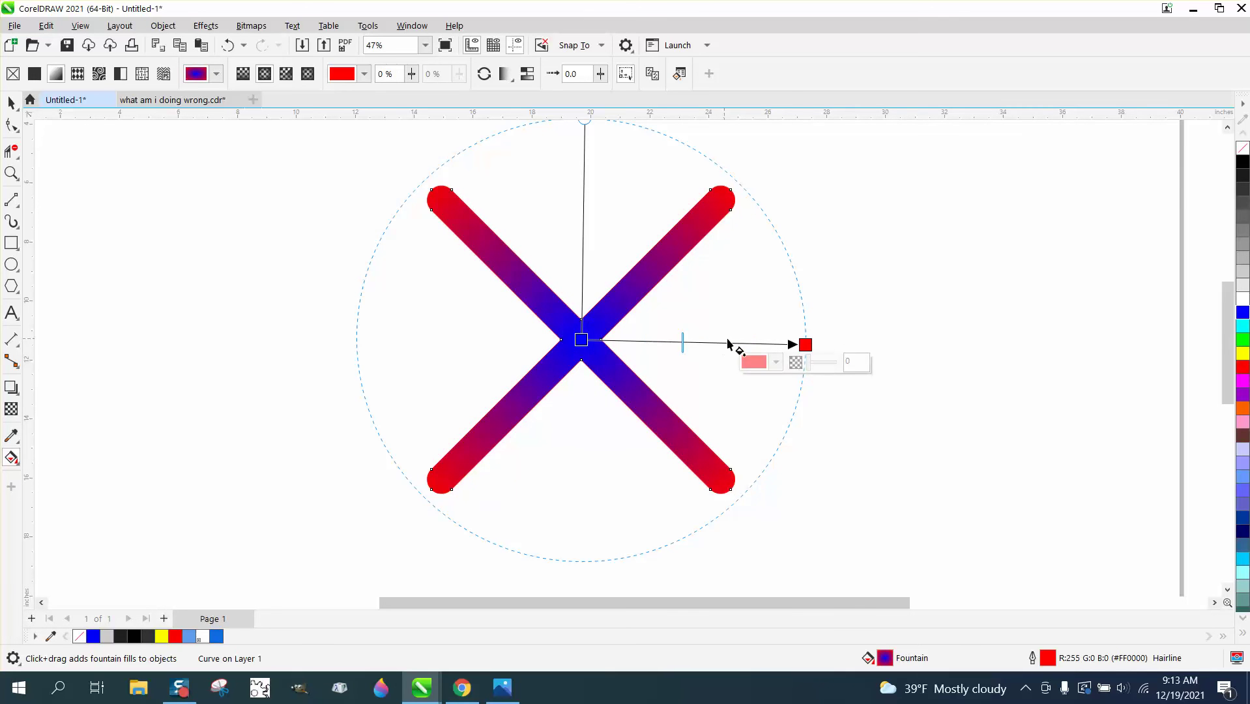
pyautogui.moveTo(807, 346)
pyautogui.mouseDown()
pyautogui.moveTo(829, 284)
pyautogui.moveTo(850, 310)
pyautogui.mouseUp()
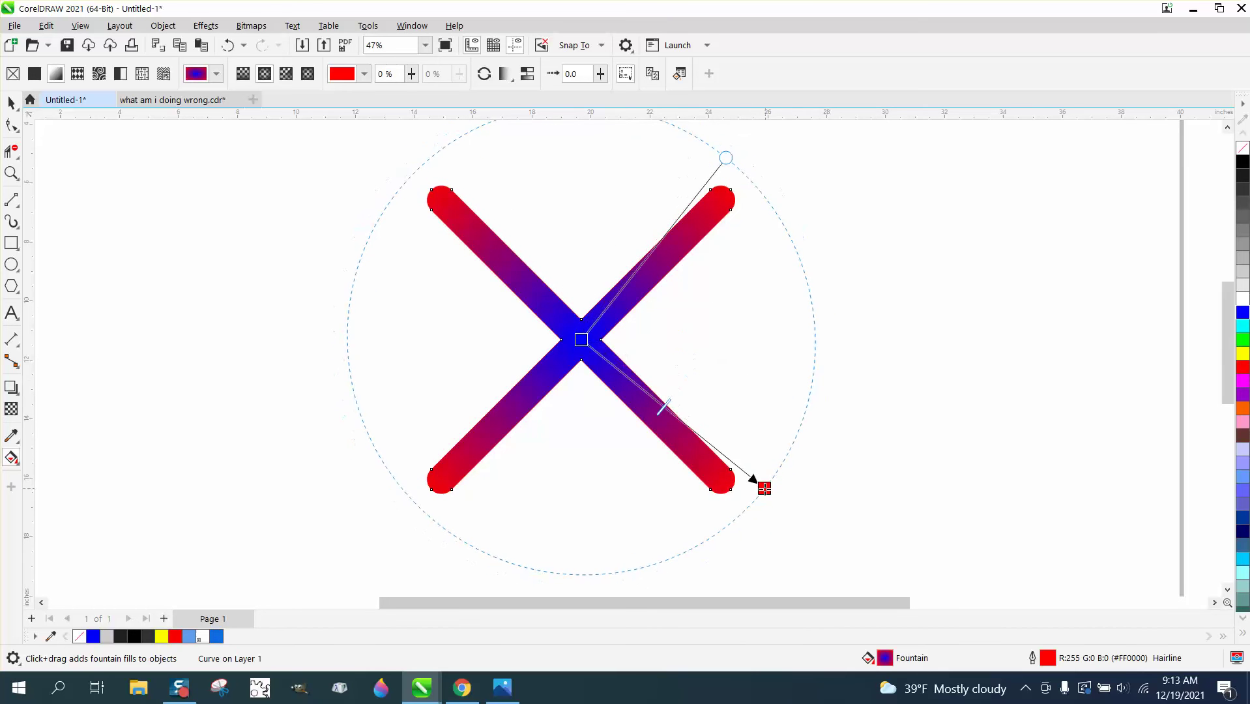
pyautogui.moveTo(850, 310); pyautogui.dragTo(831, 336)
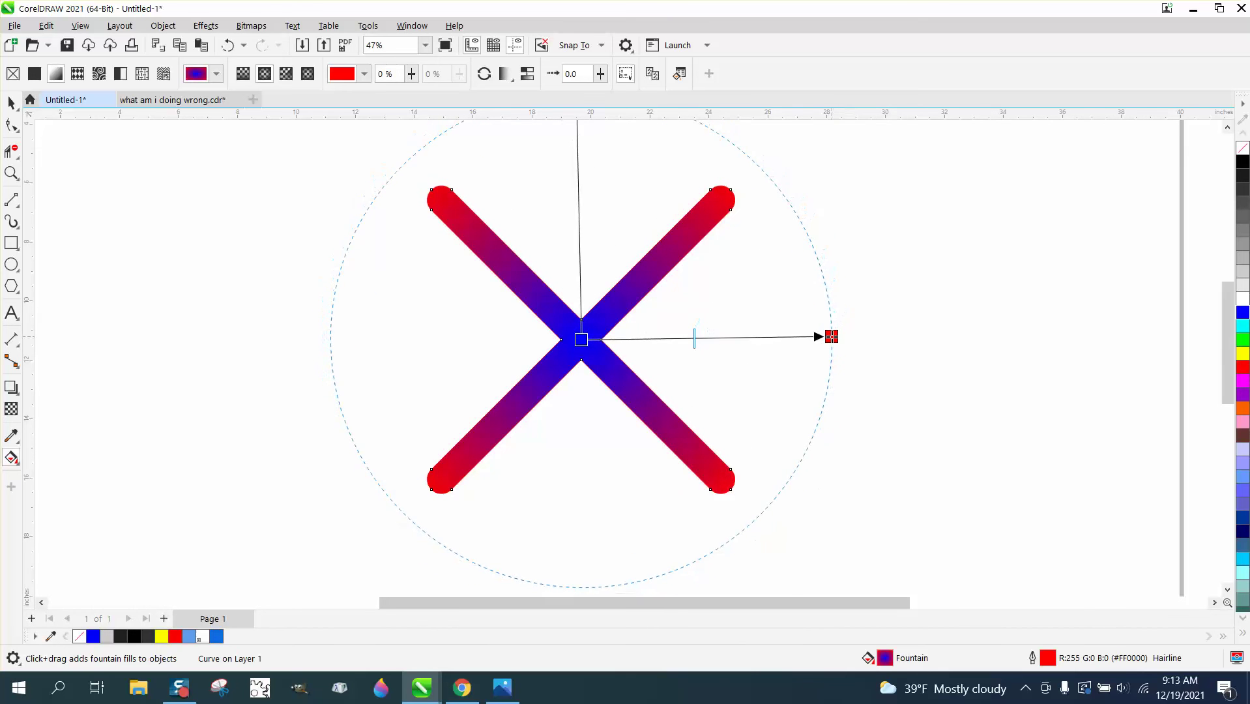
pyautogui.scroll(-2, 830, 337)
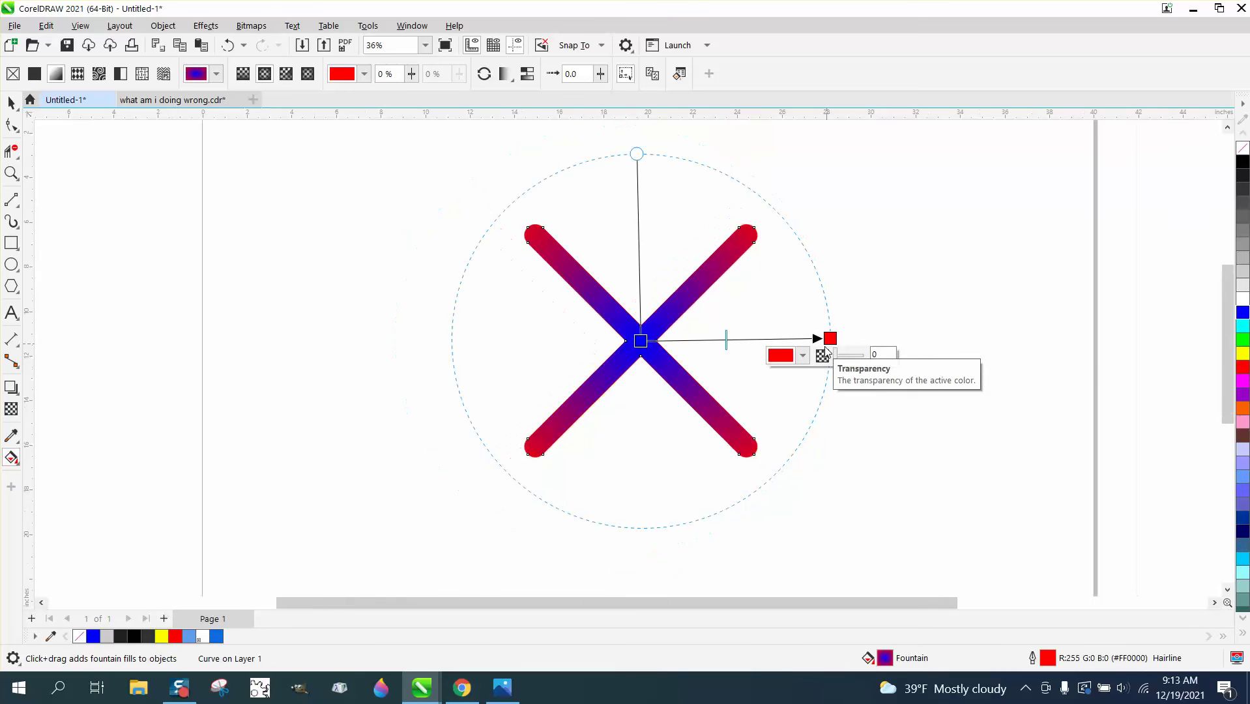